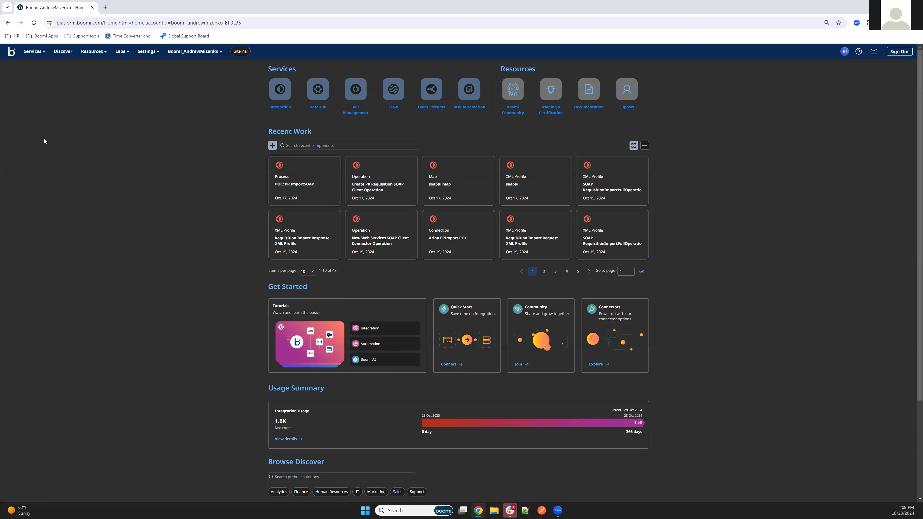
Open the list of policy rules for managed APIs in the API Management service
{"action": "left_click", "coordinate": [34, 51]}
{"action": "left_click", "coordinate": [48, 120]}
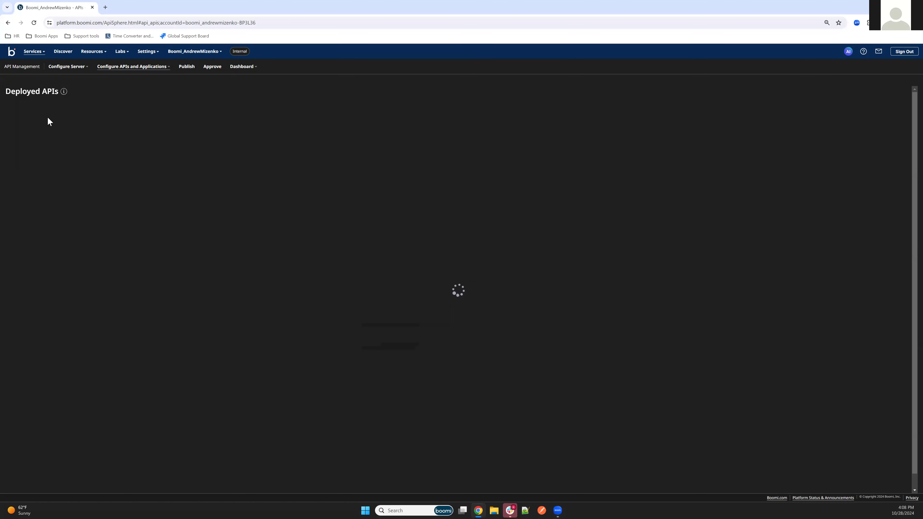
{"action": "left_click", "coordinate": [133, 69]}
{"action": "left_click", "coordinate": [107, 112]}
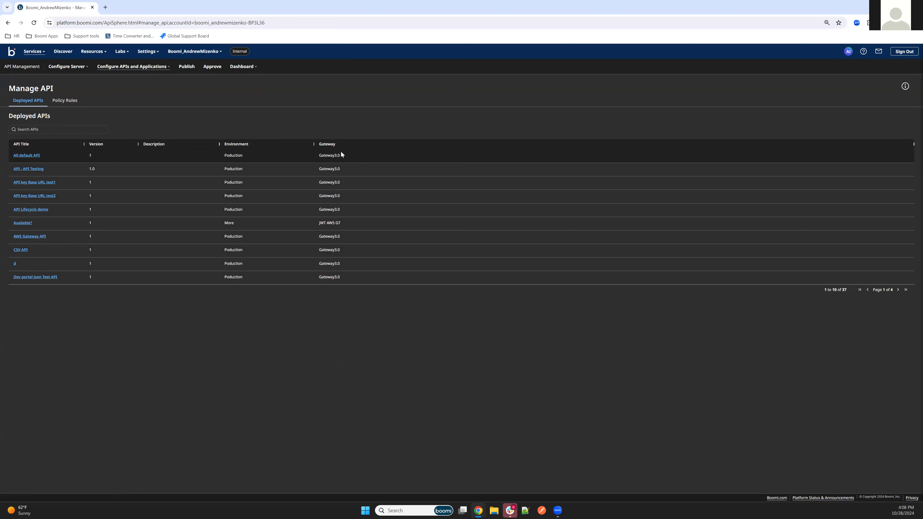
{"action": "left_click", "coordinate": [65, 101]}
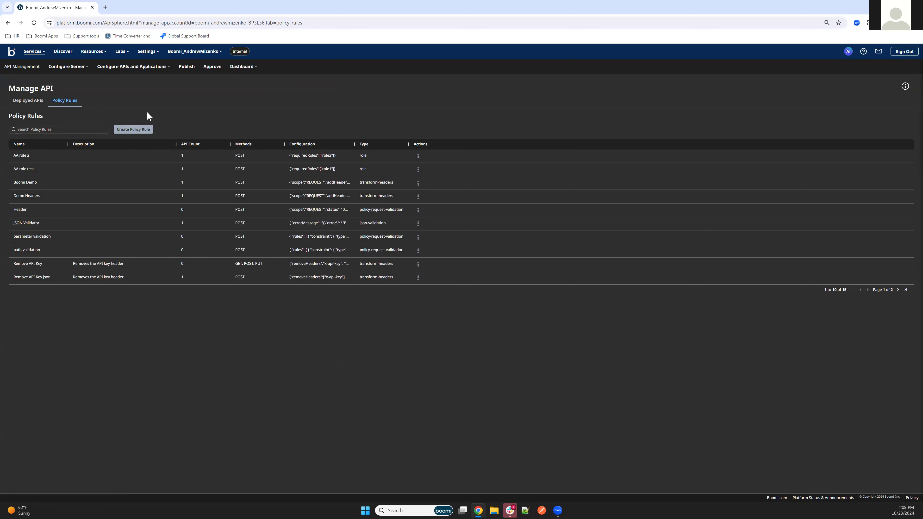
Start a new policy rule with the policy type Transform Headers
{"action": "left_click", "coordinate": [134, 129]}
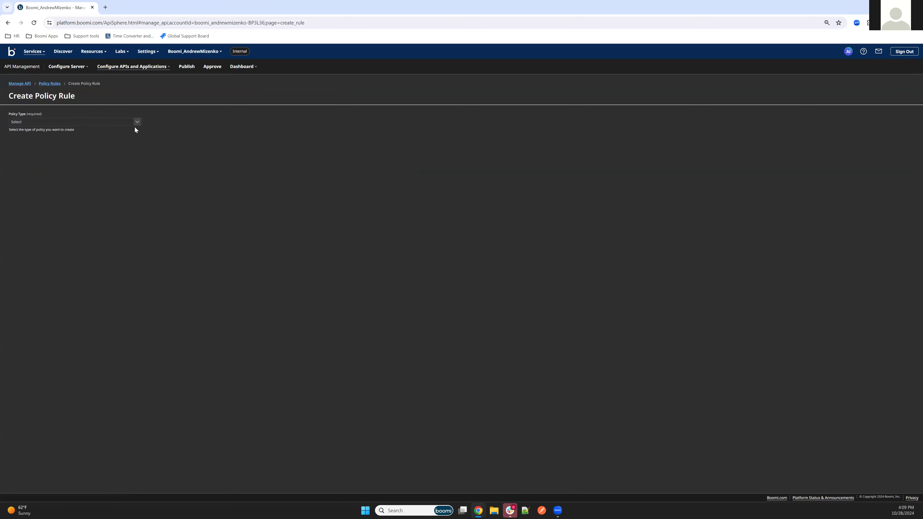
{"action": "left_click", "coordinate": [78, 123]}
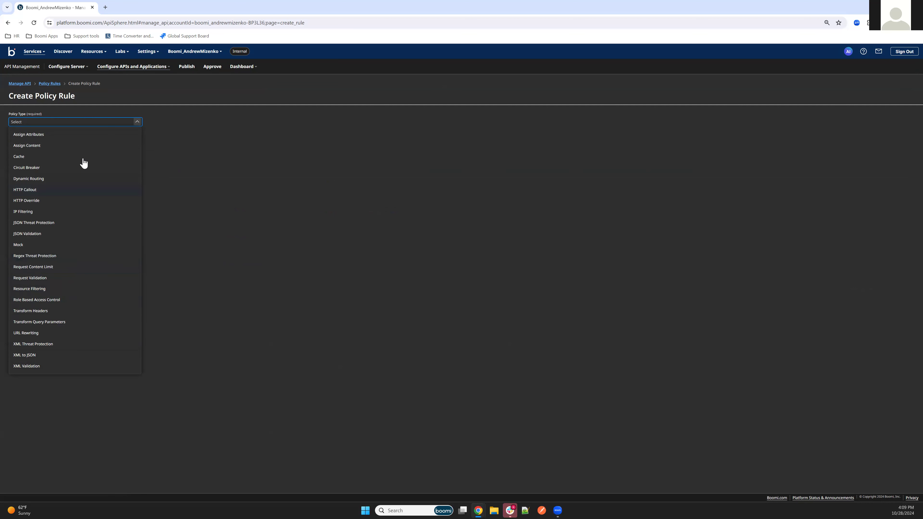
{"action": "left_click", "coordinate": [45, 313]}
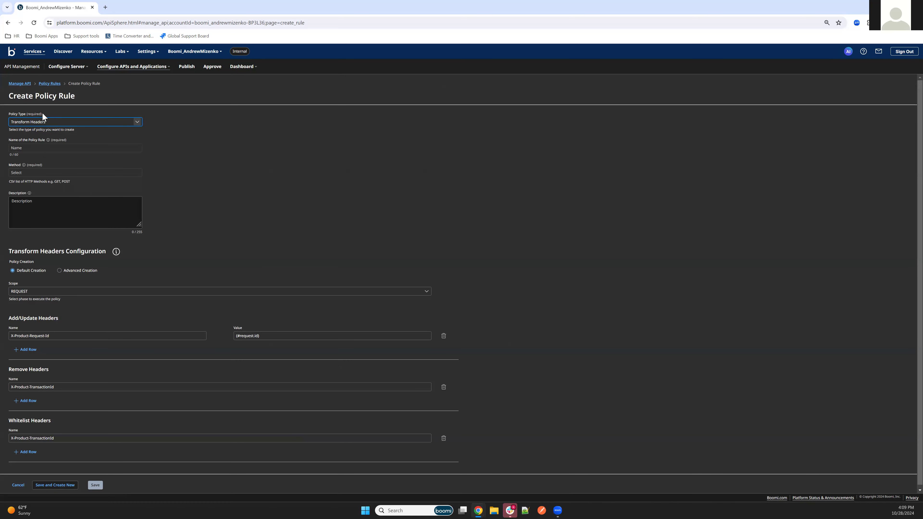
Name the policy rule "APIM Policy Demo" and apply it to the PATCH and POST methods
{"action": "left_click", "coordinate": [51, 148]}
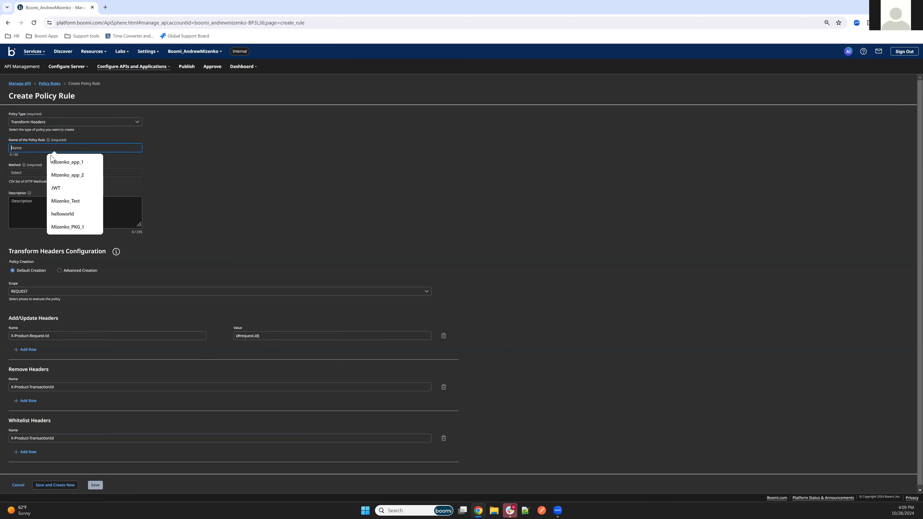
{"action": "type", "text": "APIM Policy Demo"}
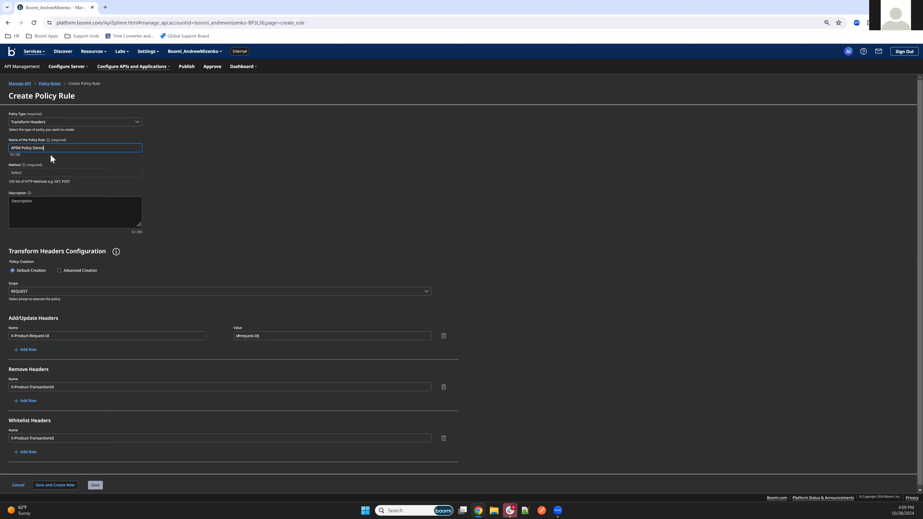
{"action": "left_click", "coordinate": [50, 174]}
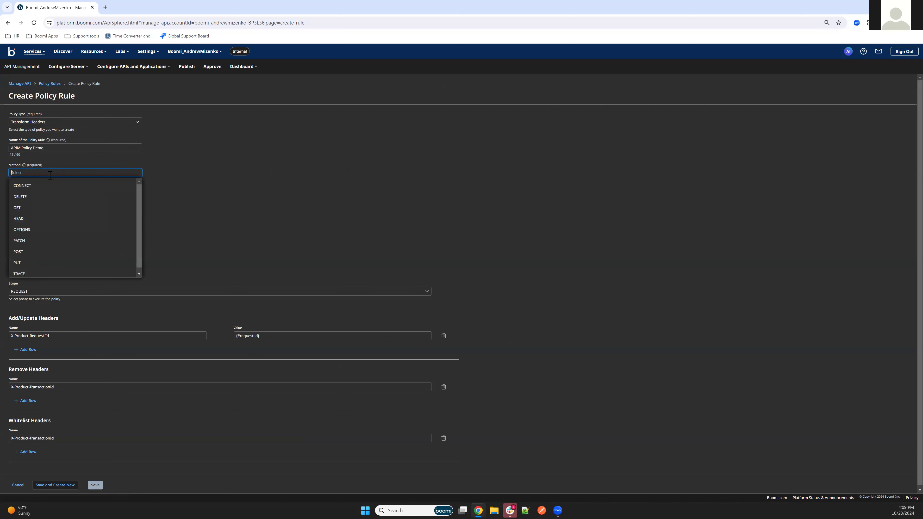
{"action": "left_click", "coordinate": [34, 240]}
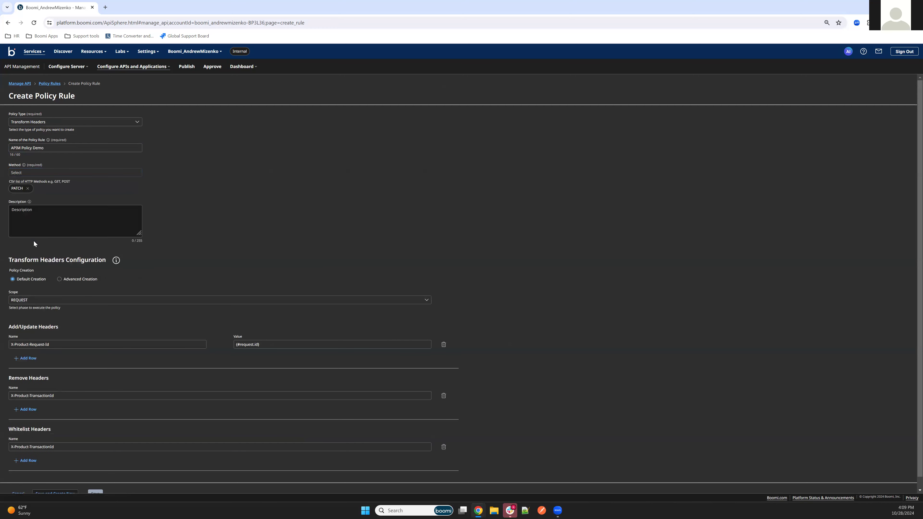
{"action": "left_click", "coordinate": [32, 173]}
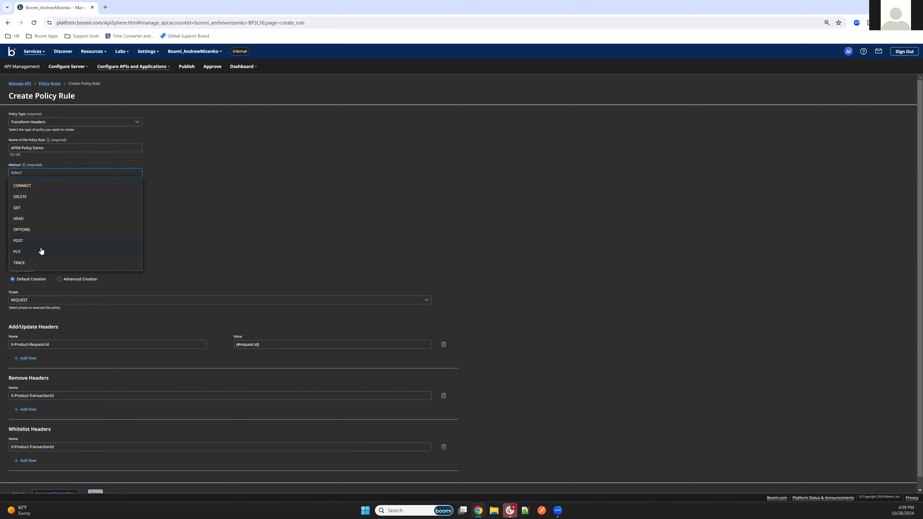
{"action": "left_click", "coordinate": [37, 246]}
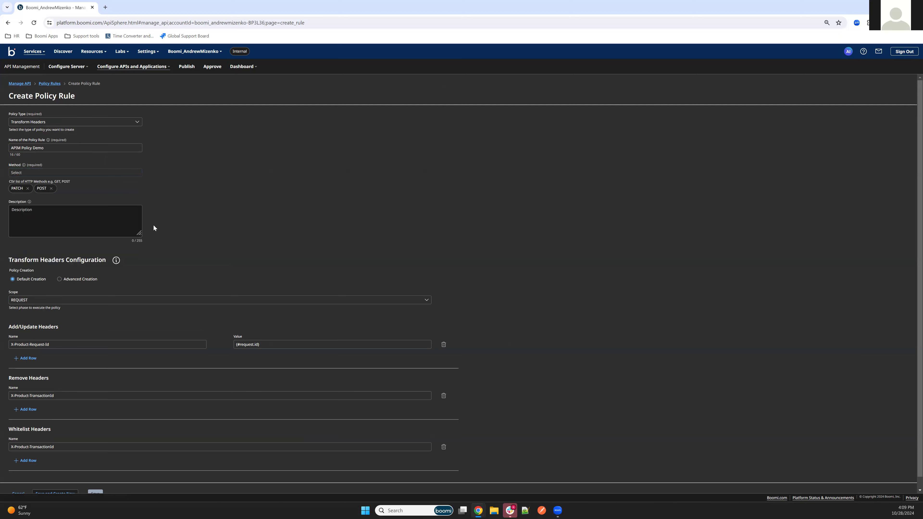
Examine the header transformation's code configuration under Advanced Creation, and return to Default Creation
{"action": "scroll", "coordinate": [152, 233], "scroll_direction": "down", "scroll_amount": 1}
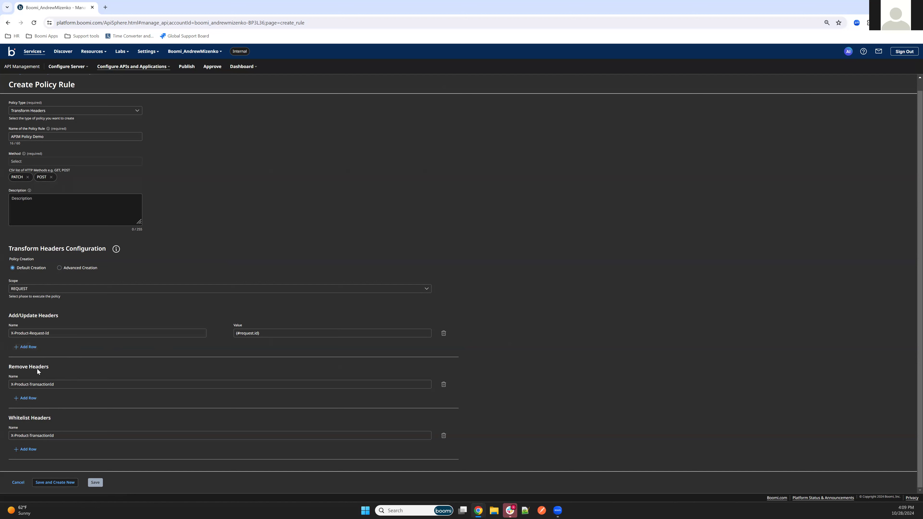
{"action": "left_click", "coordinate": [59, 268]}
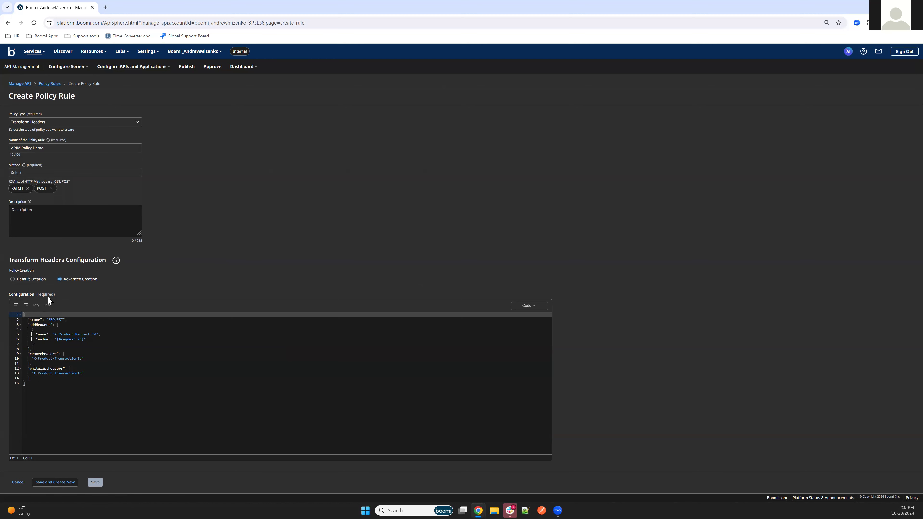
{"action": "left_click", "coordinate": [14, 279]}
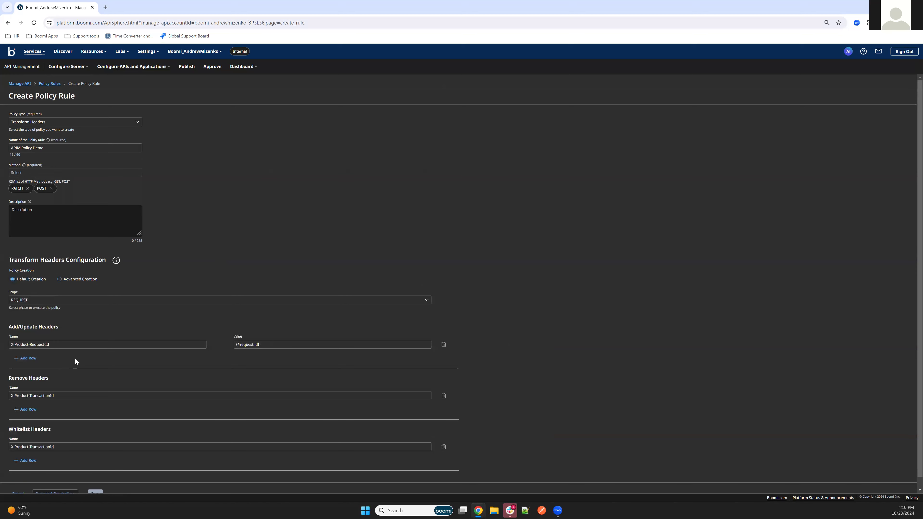
Save the policy rule with its default header entries and open a blank form for another rule
{"action": "scroll", "coordinate": [89, 405], "scroll_direction": "down", "scroll_amount": 1}
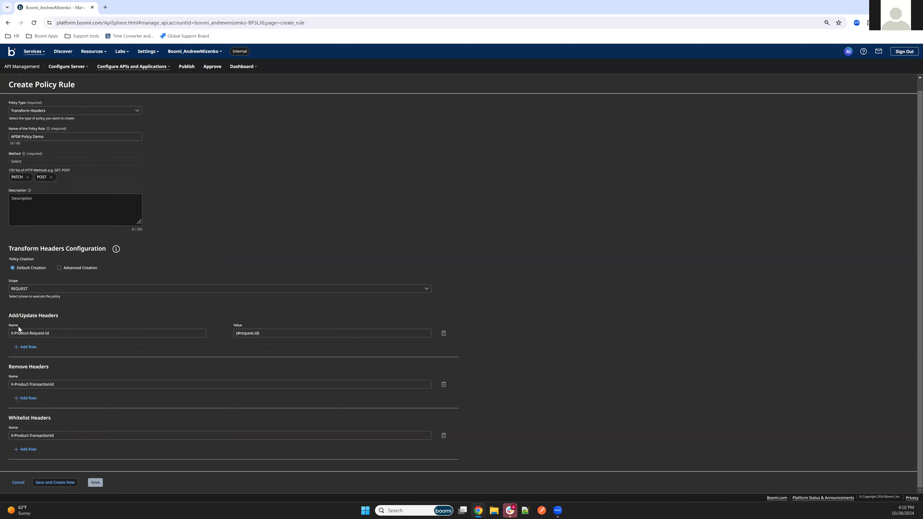
{"action": "left_click", "coordinate": [69, 334]}
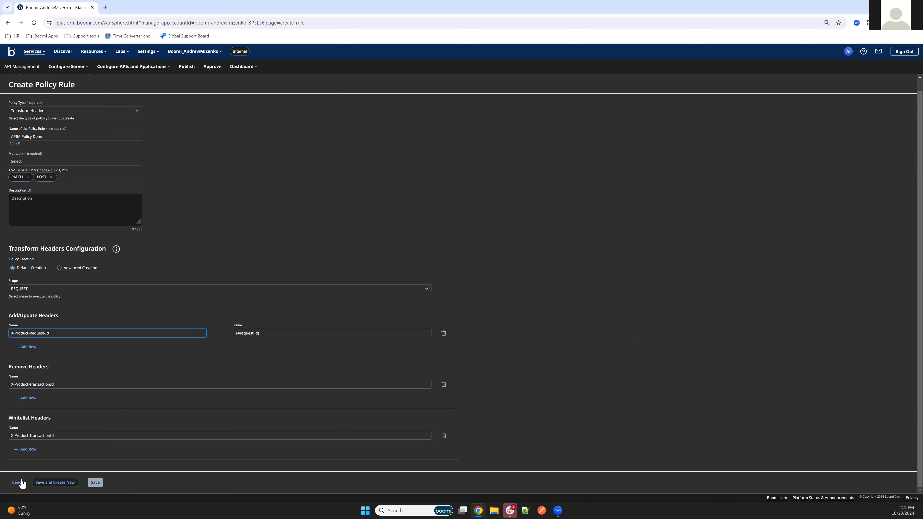
{"action": "left_click", "coordinate": [58, 483]}
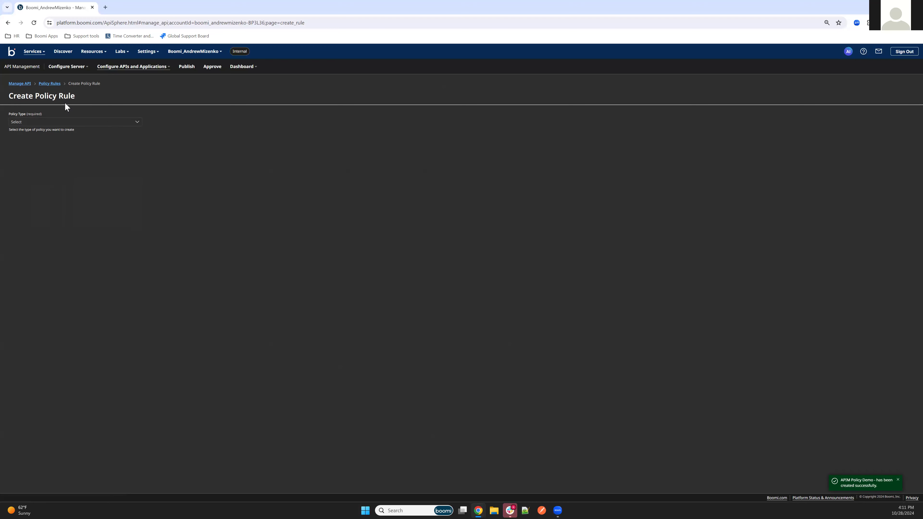
Open the custom policies of the deployed API "All default API" and check which paths can be chosen
{"action": "left_click", "coordinate": [25, 84]}
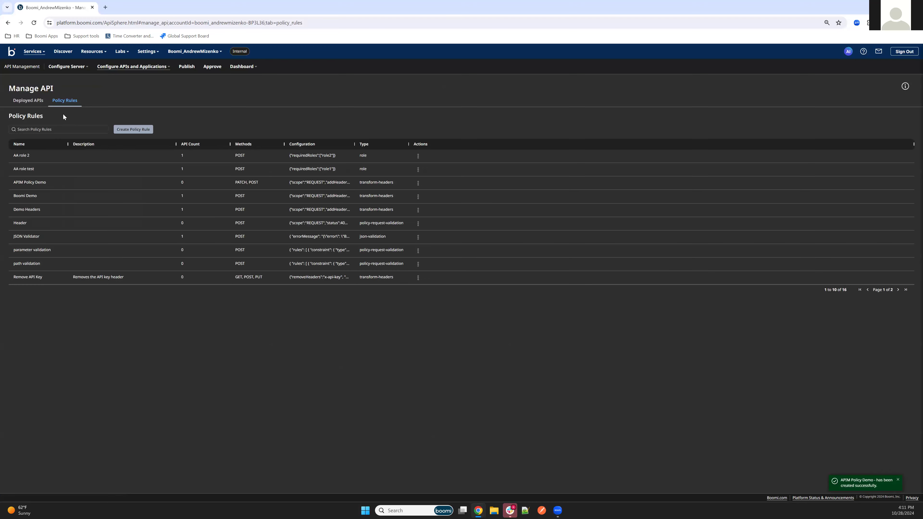
{"action": "left_click", "coordinate": [28, 100]}
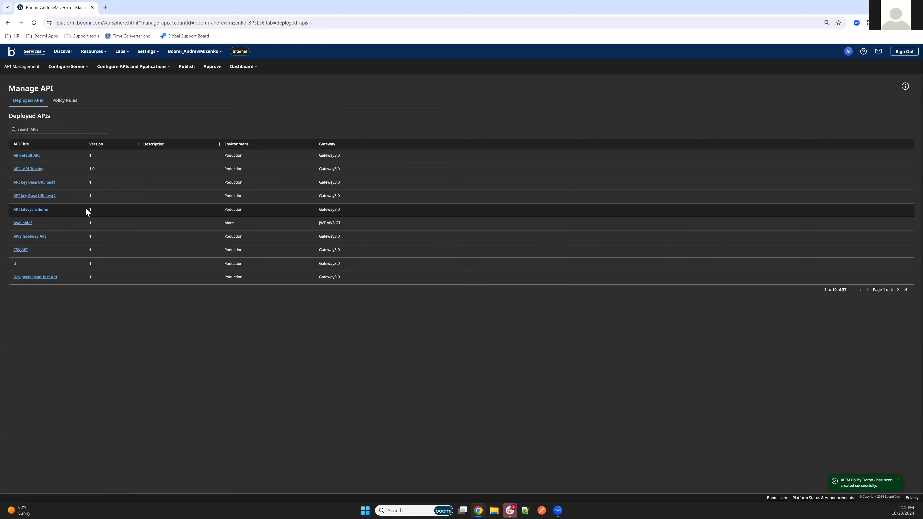
{"action": "left_click", "coordinate": [32, 156]}
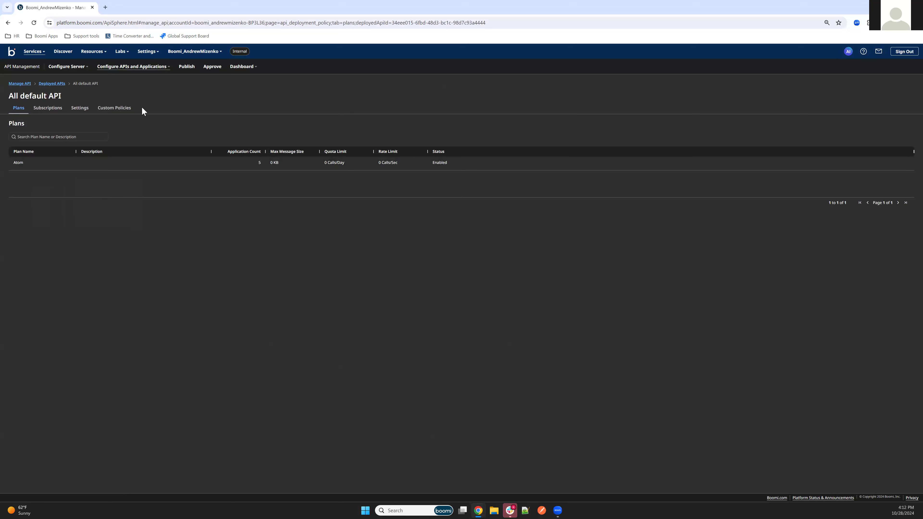
{"action": "left_click", "coordinate": [119, 114]}
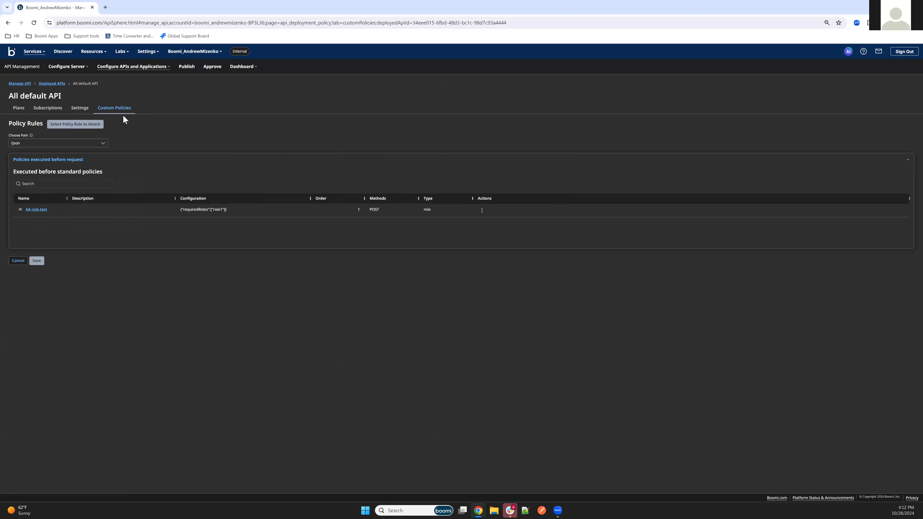
{"action": "left_click", "coordinate": [65, 144]}
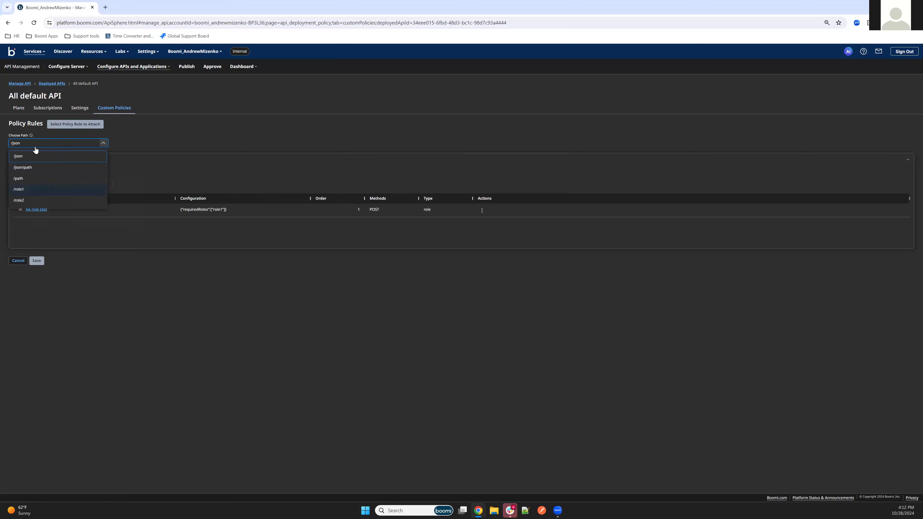
{"action": "left_click", "coordinate": [143, 140]}
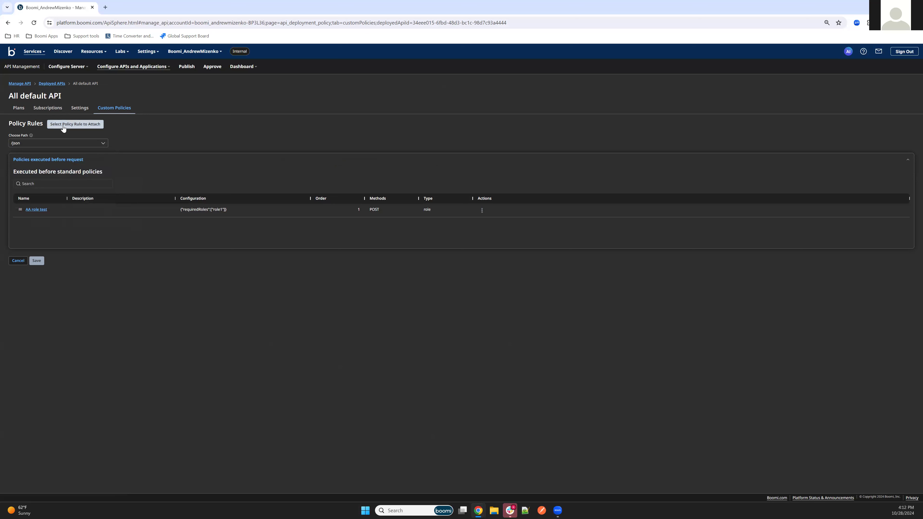
Start attaching a policy rule to the URI path "/" with execution timing Before Request And Before Standard Policies
{"action": "left_click", "coordinate": [63, 125]}
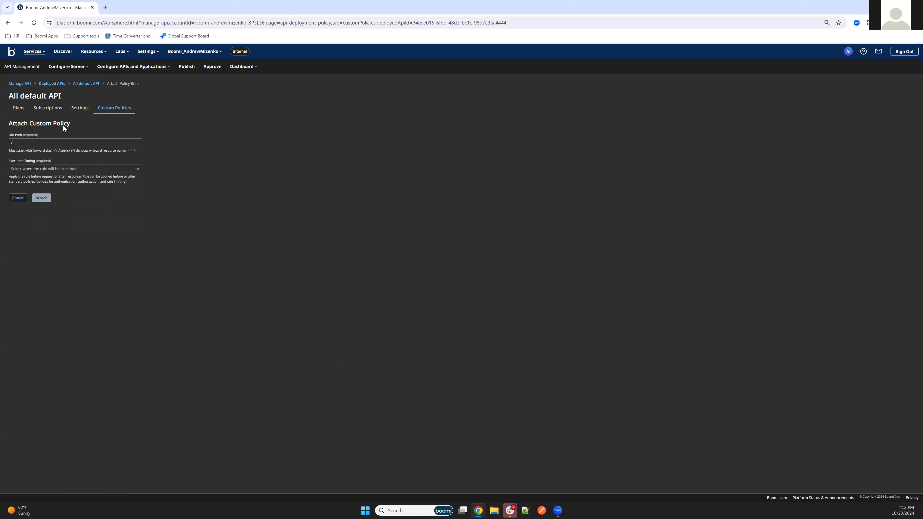
{"action": "left_click", "coordinate": [55, 142]}
{"action": "left_click", "coordinate": [45, 171]}
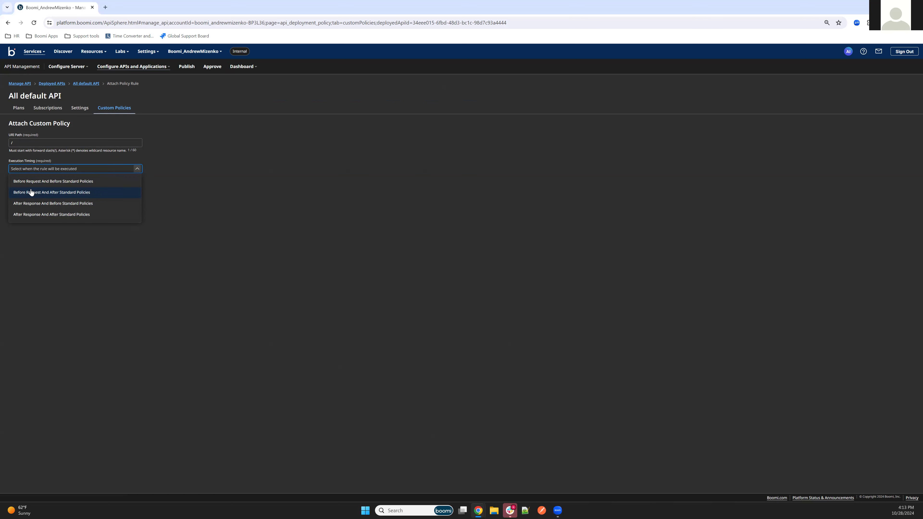
{"action": "left_click", "coordinate": [69, 183]}
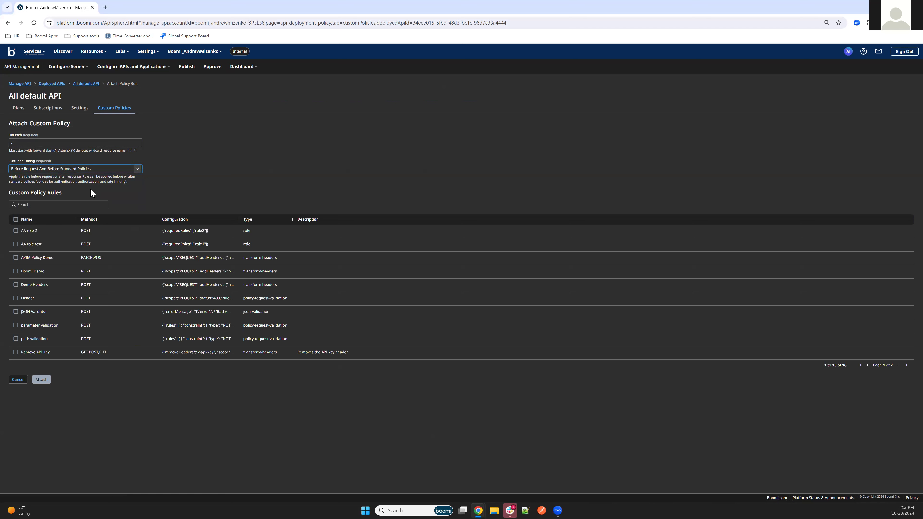
Attach the APIM Policy Demo rule to the API and save the custom policies
{"action": "left_click", "coordinate": [55, 203]}
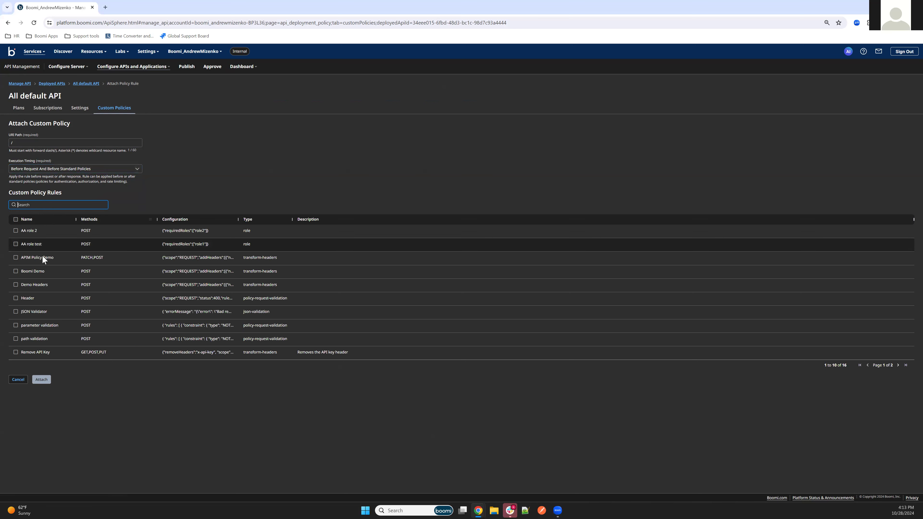
{"action": "left_click", "coordinate": [14, 260]}
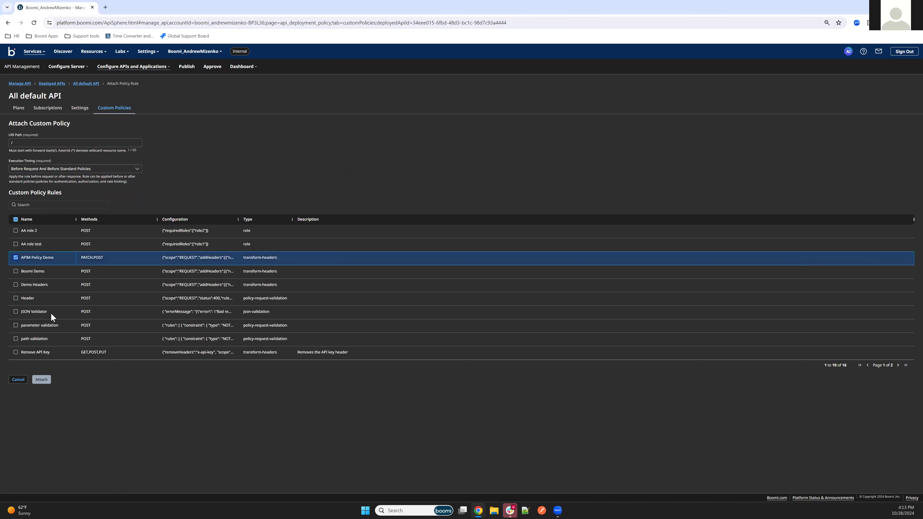
{"action": "left_click", "coordinate": [41, 381]}
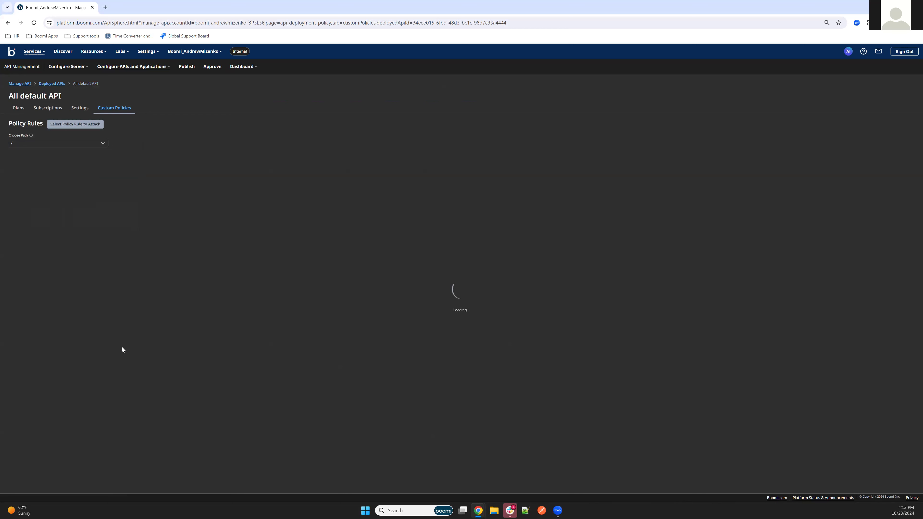
{"action": "left_click", "coordinate": [42, 265]}
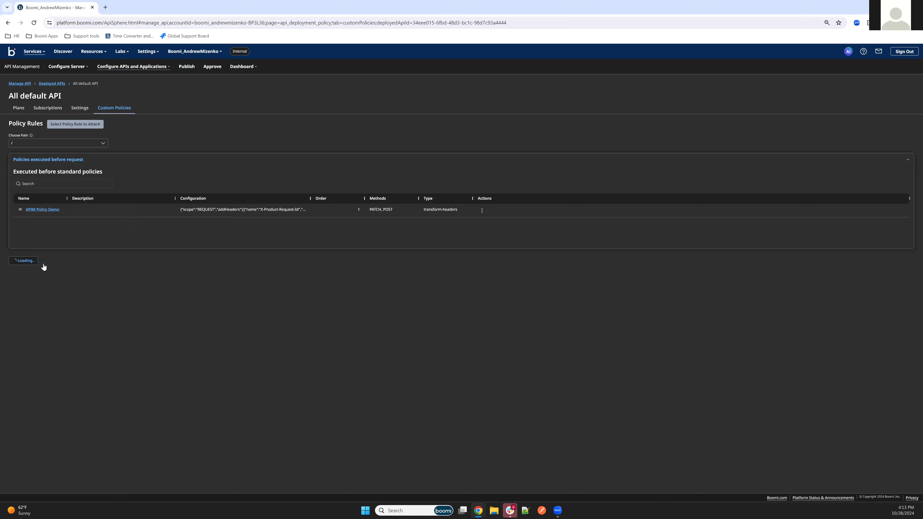